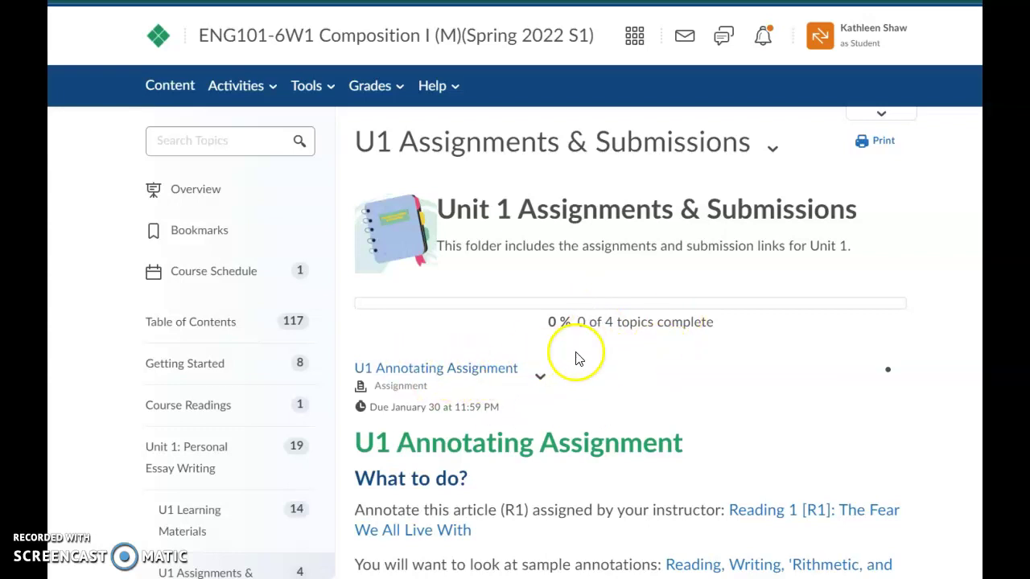
Open U1 Annotating Assignment and scroll to its Submissions area accepting files up to 2 GB
{"action": "scroll", "coordinate": [579, 355], "scroll_direction": "down", "scroll_amount": 2}
{"action": "scroll", "coordinate": [590, 352], "scroll_direction": "down", "scroll_amount": 12}
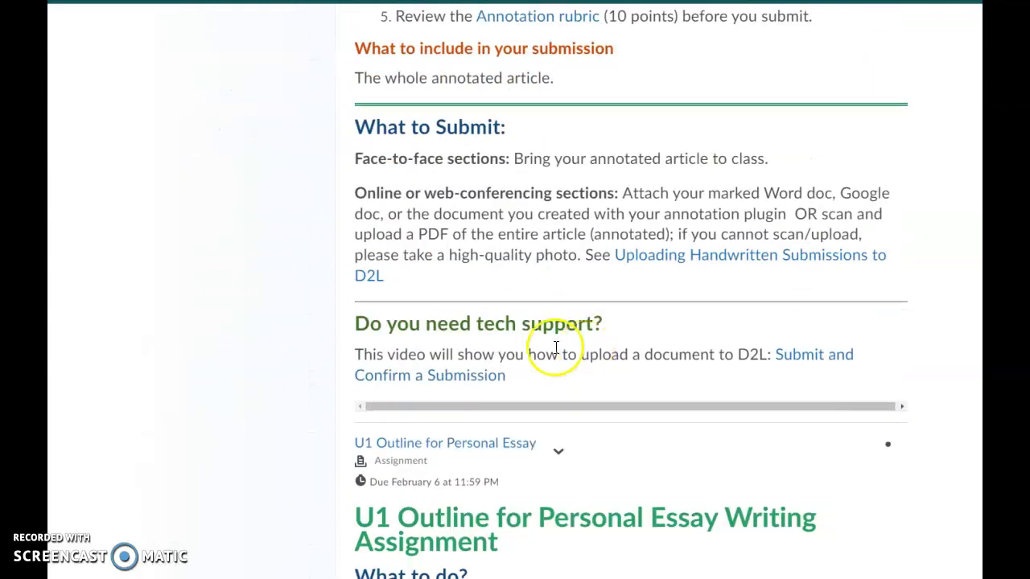
{"action": "scroll", "coordinate": [526, 252], "scroll_direction": "up", "scroll_amount": 9}
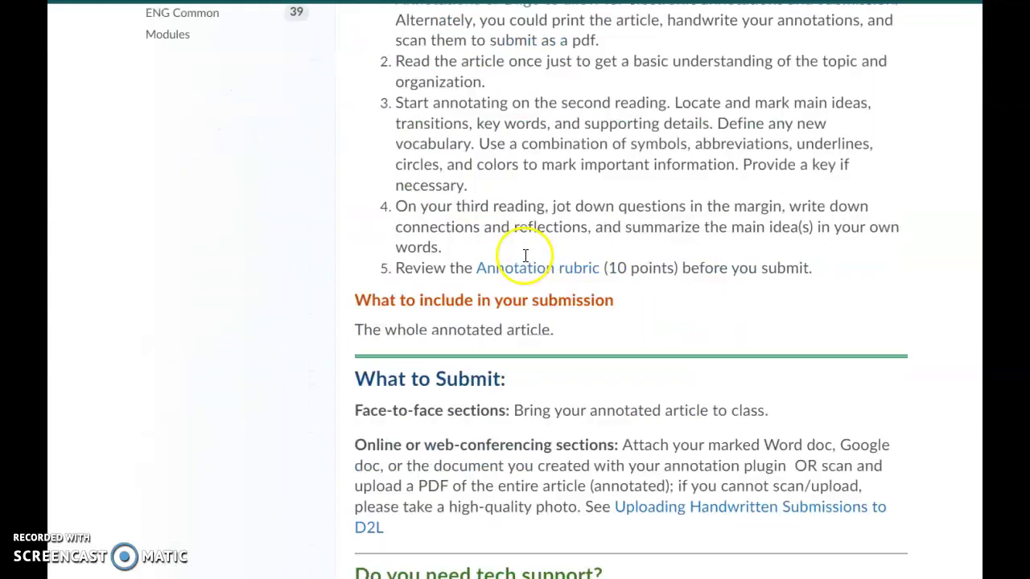
{"action": "scroll", "coordinate": [519, 254], "scroll_direction": "up", "scroll_amount": 6}
{"action": "scroll", "coordinate": [510, 249], "scroll_direction": "down", "scroll_amount": 1}
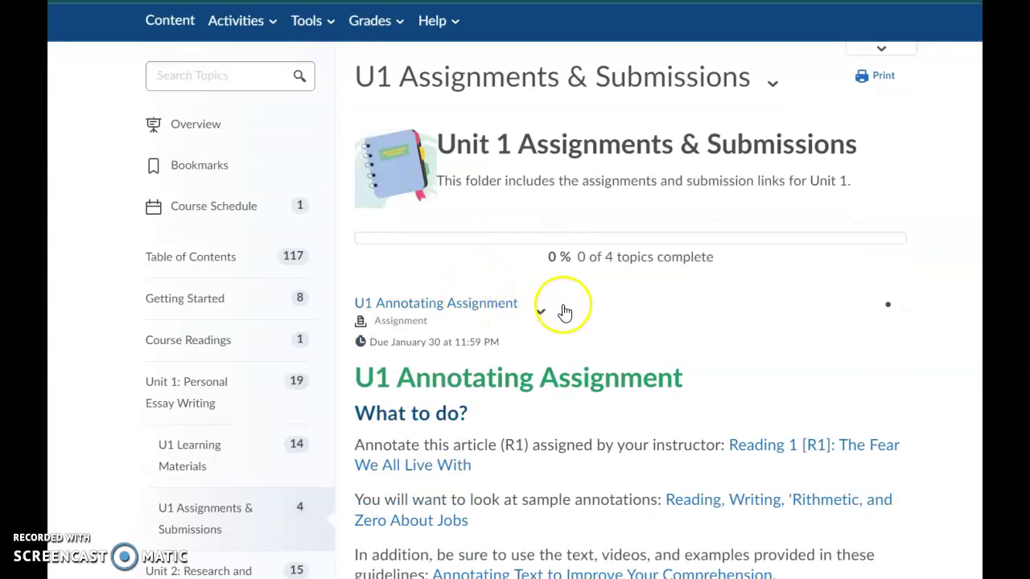
{"action": "left_click", "coordinate": [462, 306]}
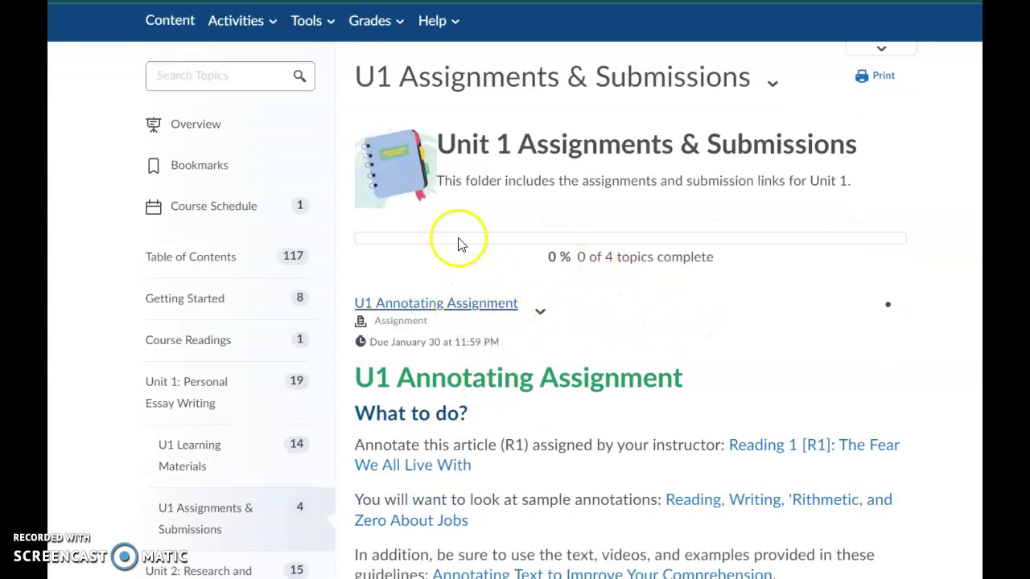
{"action": "scroll", "coordinate": [494, 275], "scroll_direction": "down", "scroll_amount": 12}
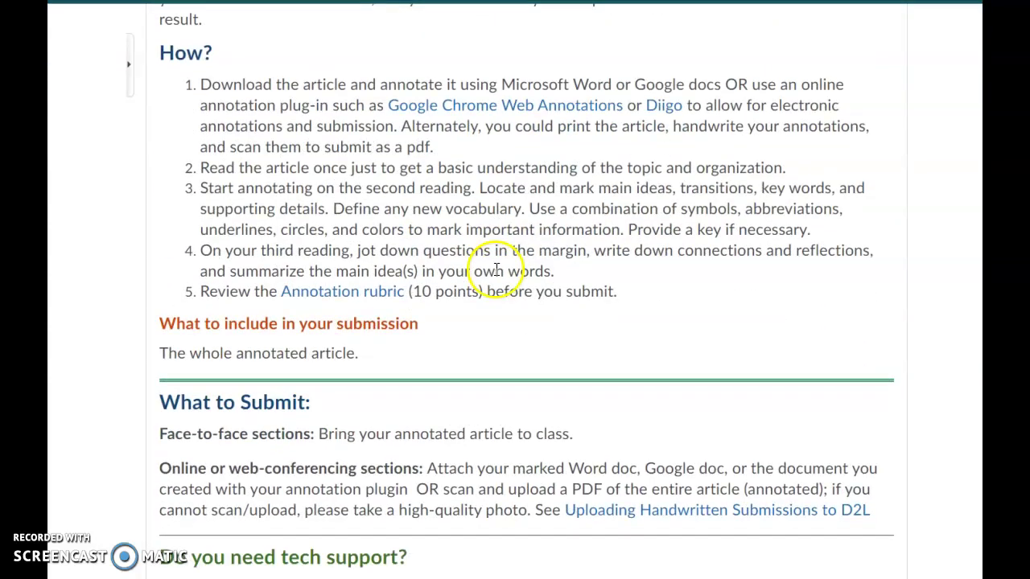
{"action": "scroll", "coordinate": [494, 275], "scroll_direction": "down", "scroll_amount": 1}
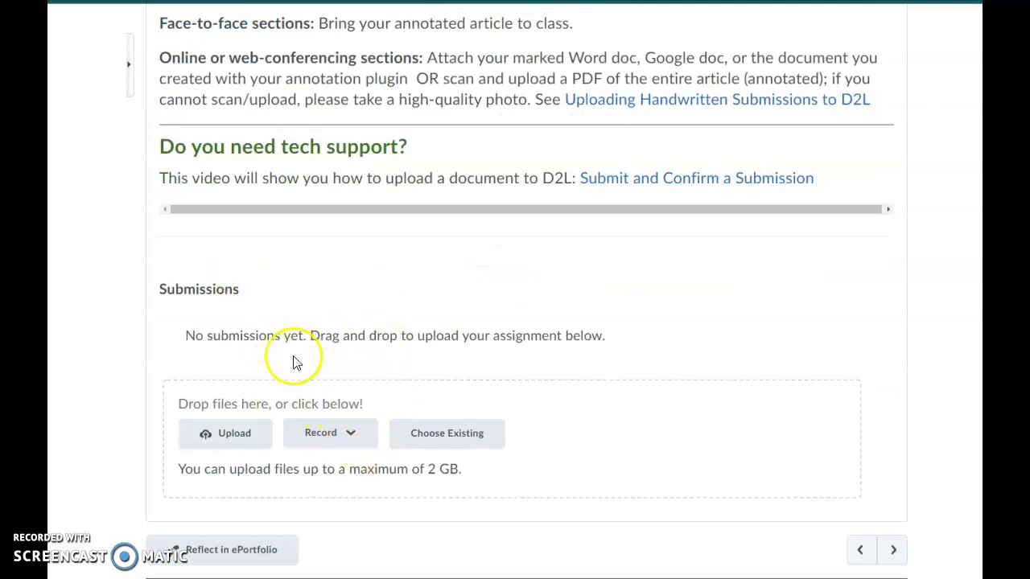
{"action": "scroll", "coordinate": [463, 353], "scroll_direction": "up", "scroll_amount": 2}
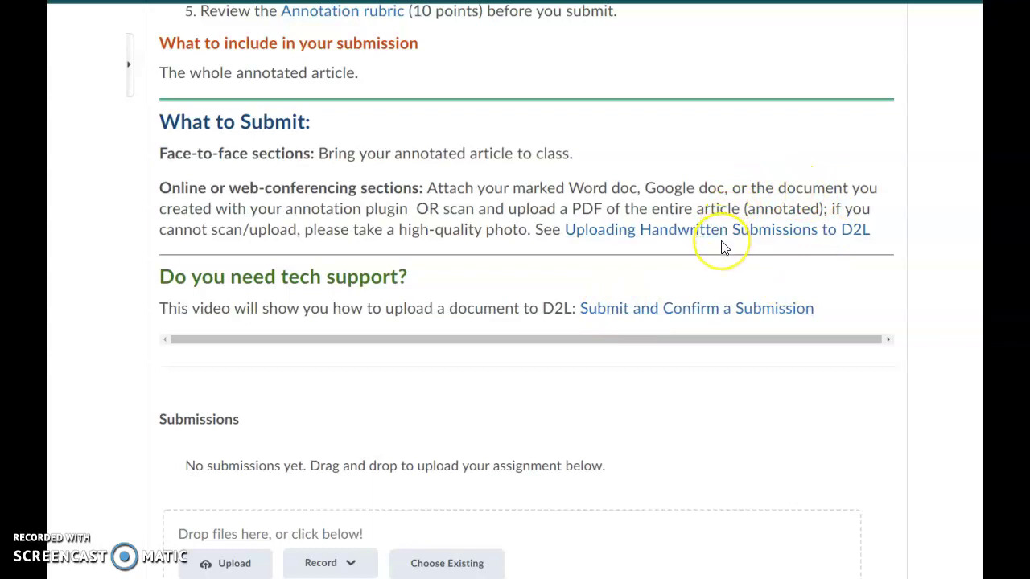
{"action": "scroll", "coordinate": [720, 246], "scroll_direction": "down", "scroll_amount": 3}
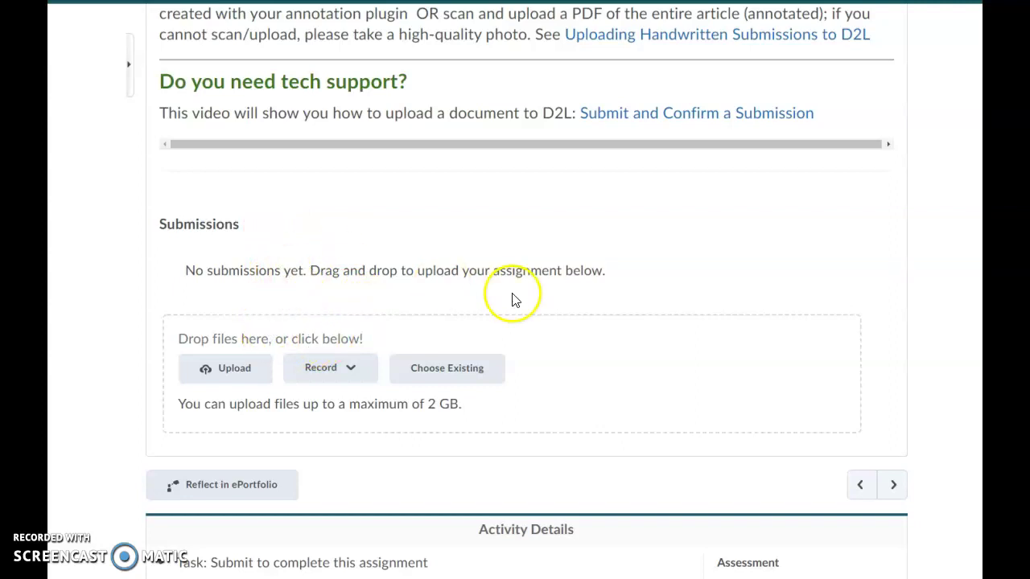
{"action": "left_click", "coordinate": [245, 376]}
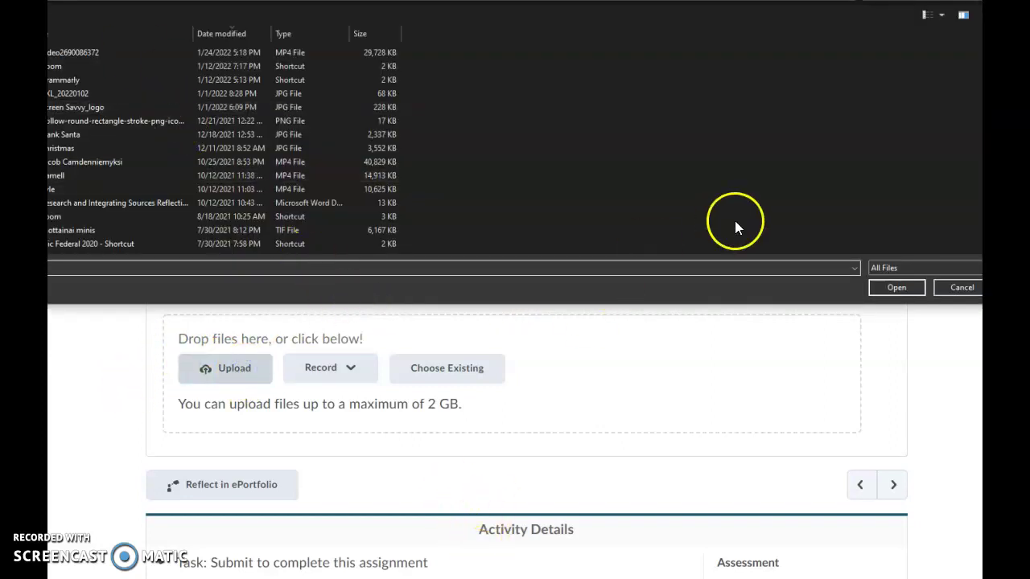
{"action": "left_click_drag", "start_coordinate": [812, 4], "coordinate": [760, 128]}
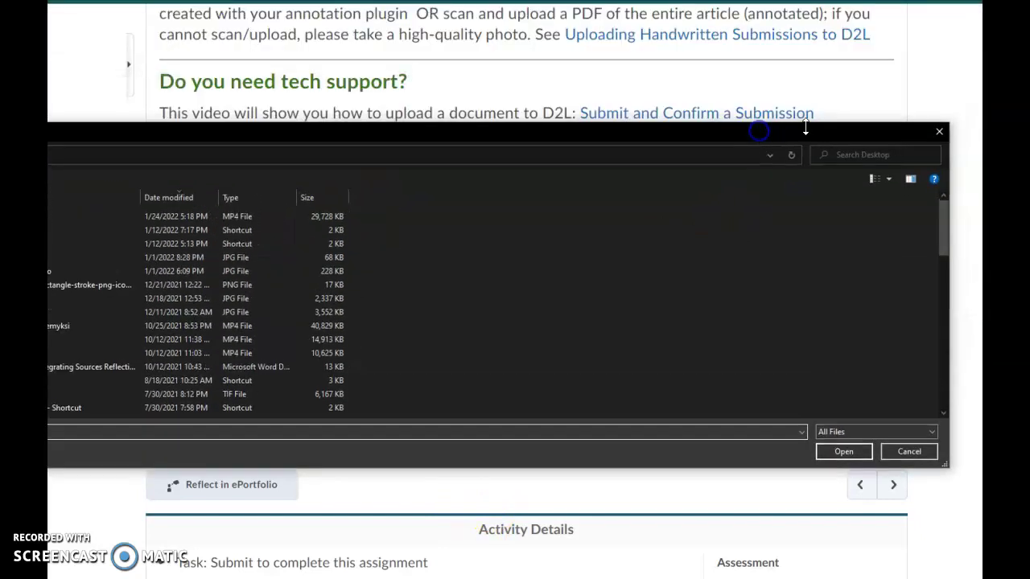
{"action": "left_click", "coordinate": [938, 133]}
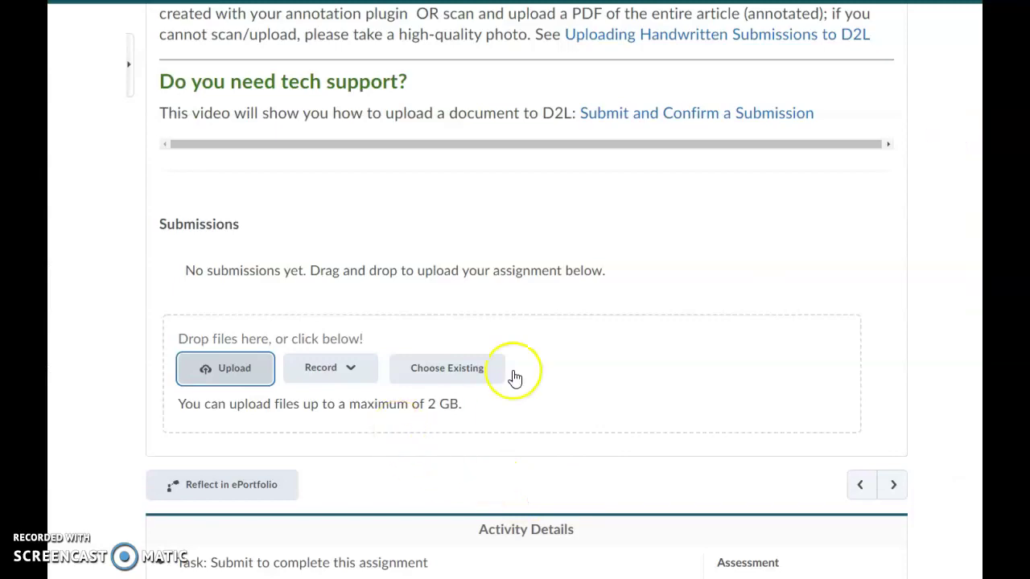
Reach the Google Docs home page from a new Chrome tab's shortcut
{"action": "key", "text": "ctrl+t"}
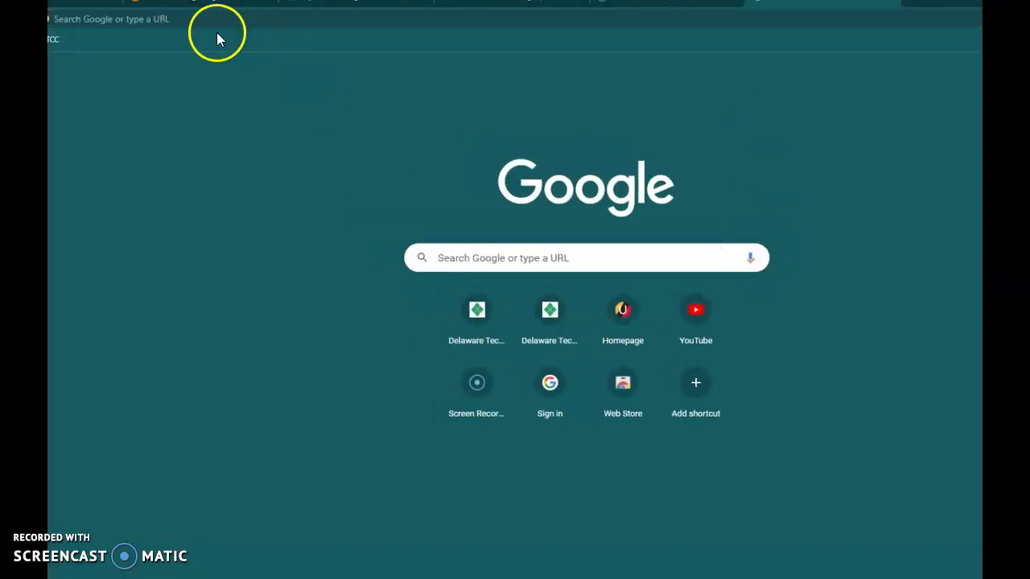
{"action": "left_click", "coordinate": [206, 19]}
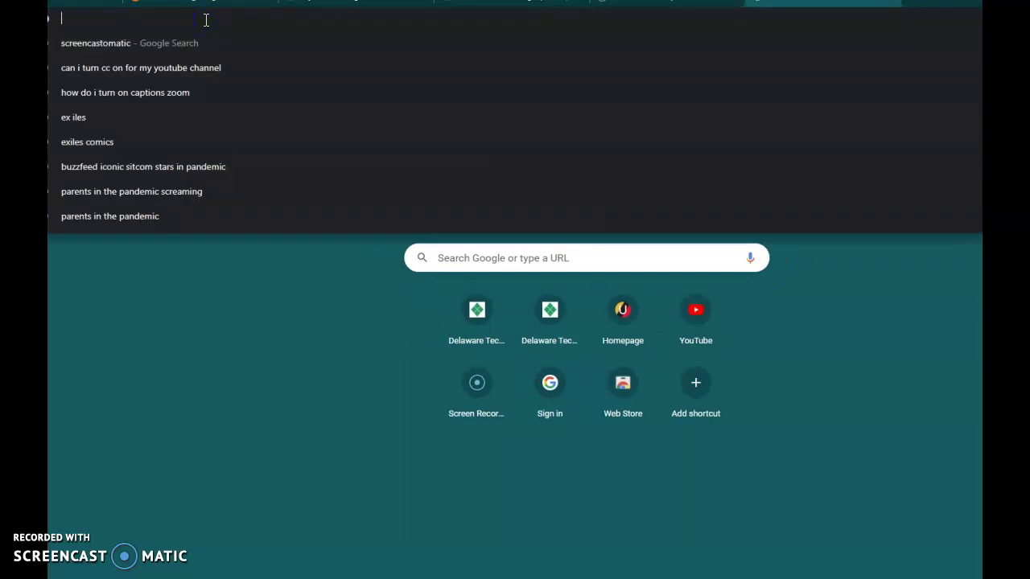
{"action": "key", "text": "Escape"}
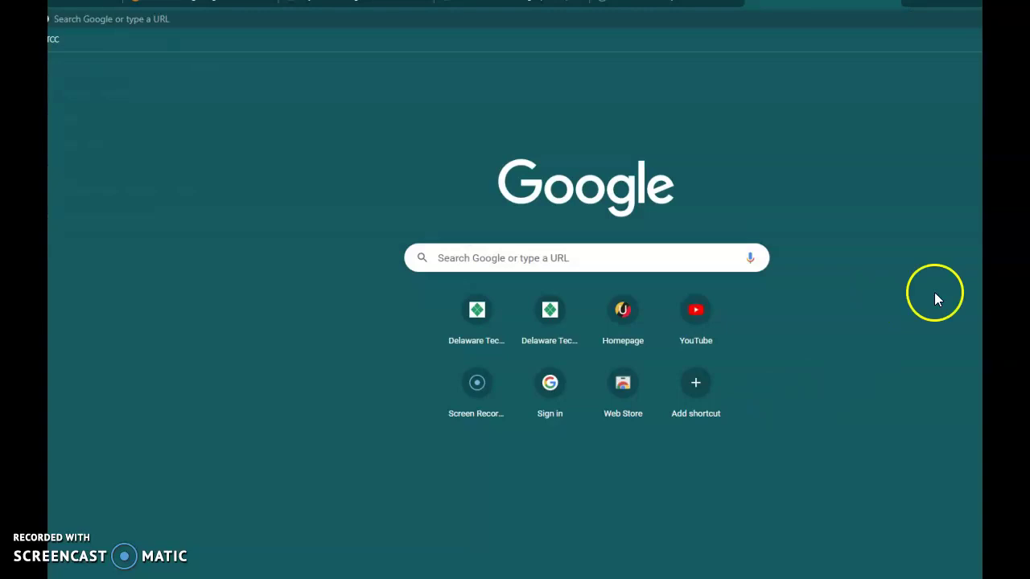
{"action": "left_click", "coordinate": [565, 375]}
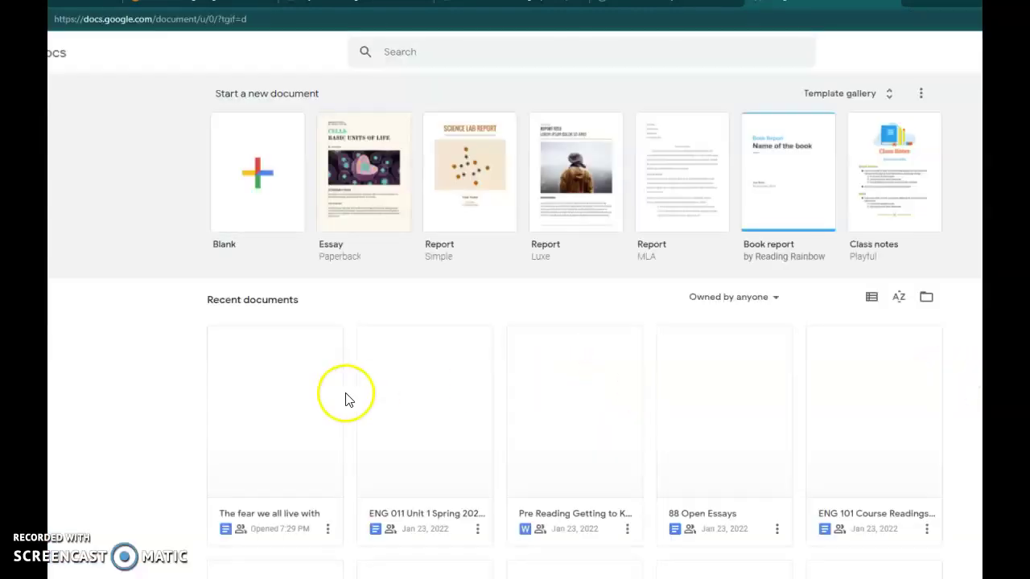
Create a blank Untitled document, download it as Microsoft Word (.docx), and close Word's splash screen
{"action": "left_click", "coordinate": [258, 222]}
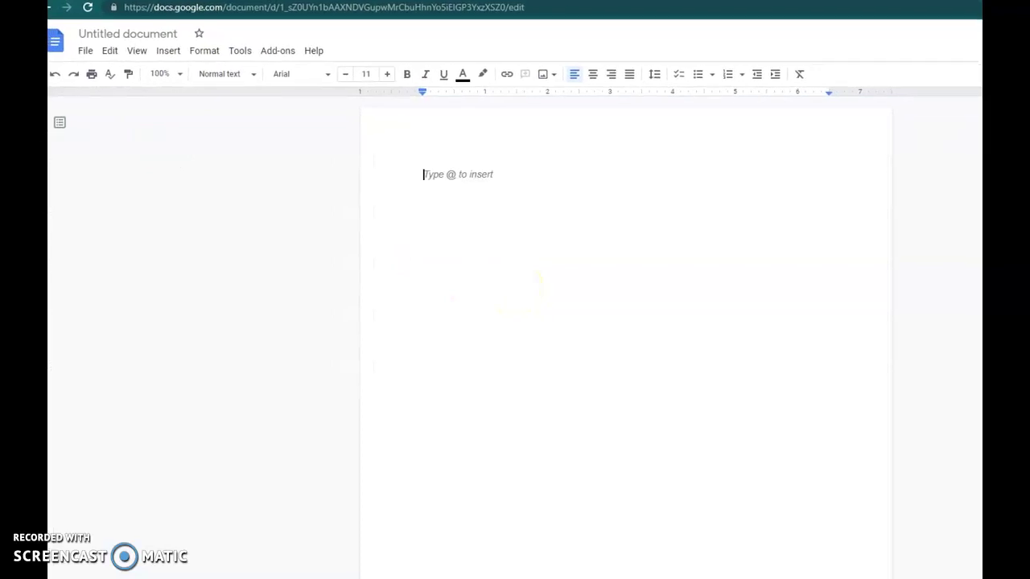
{"action": "left_click", "coordinate": [81, 56]}
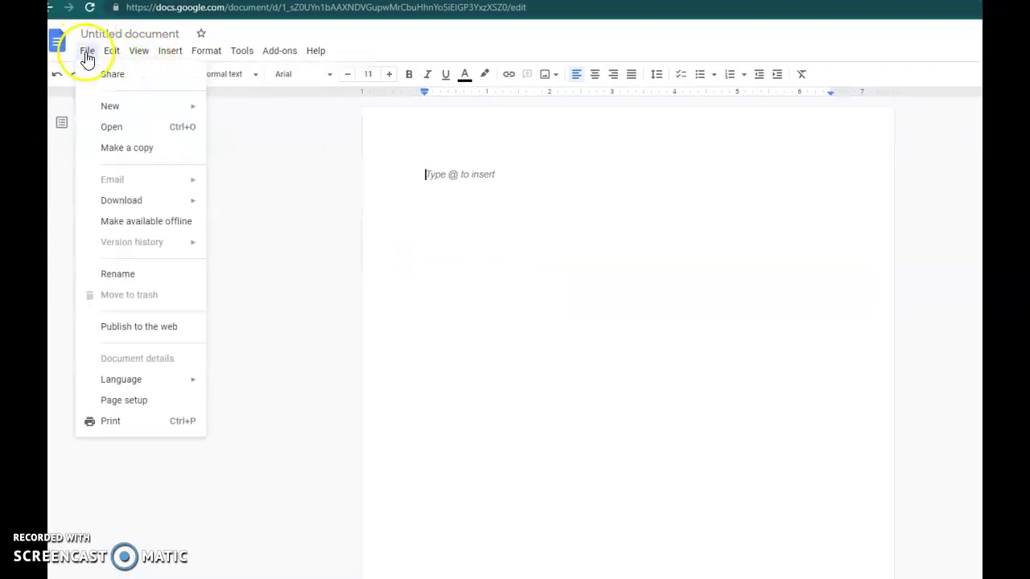
{"action": "mouse_move", "coordinate": [133, 202]}
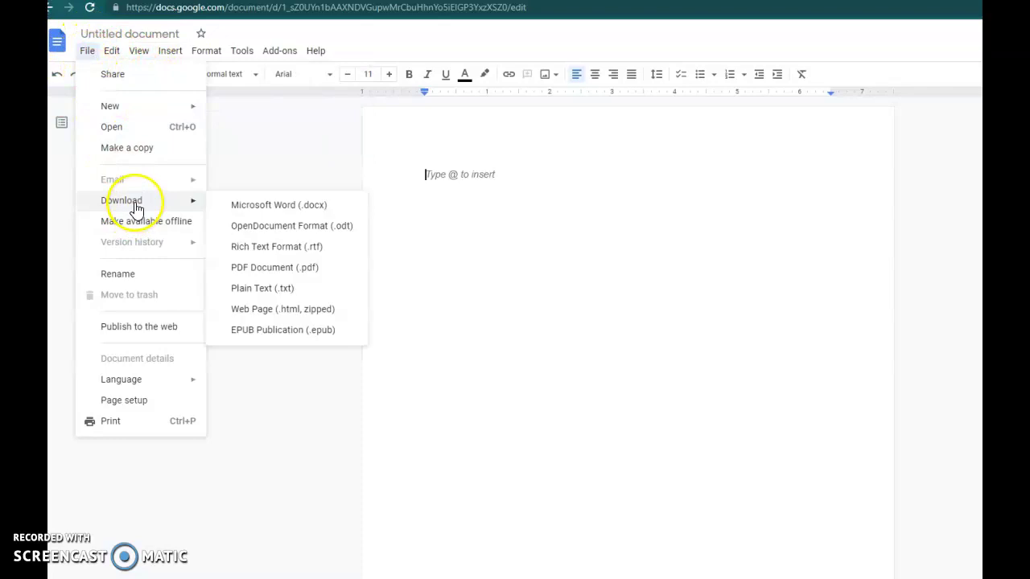
{"action": "left_click", "coordinate": [320, 208]}
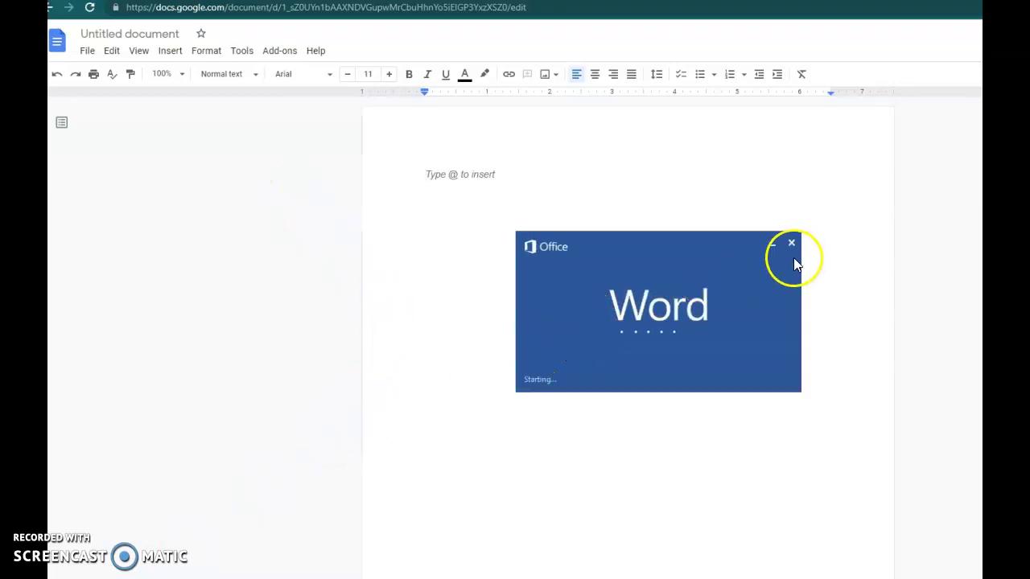
{"action": "left_click", "coordinate": [791, 245]}
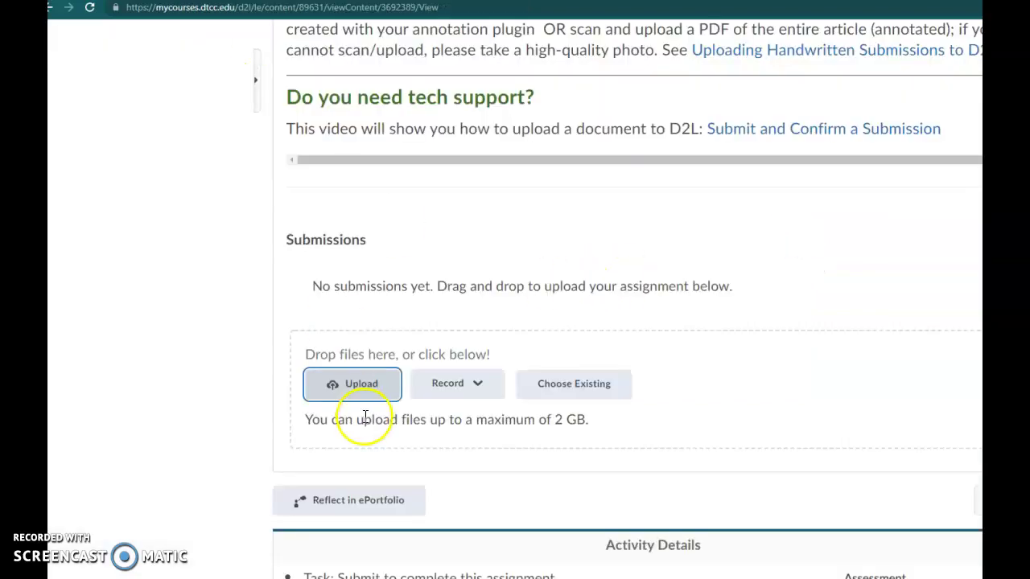
Select Untitled document (2) from the Downloads folder as the assignment upload
{"action": "left_click", "coordinate": [352, 385]}
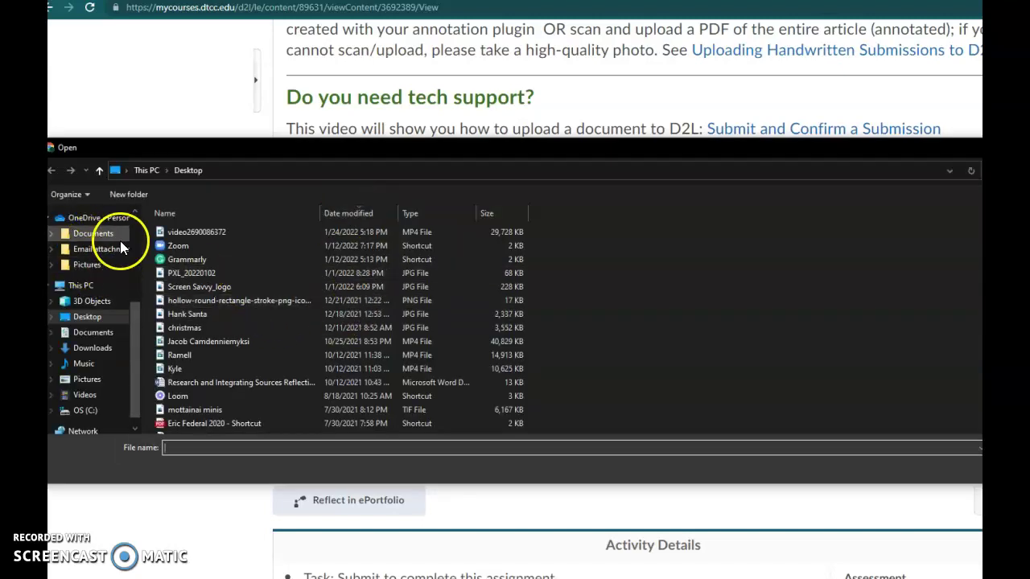
{"action": "left_click", "coordinate": [113, 349]}
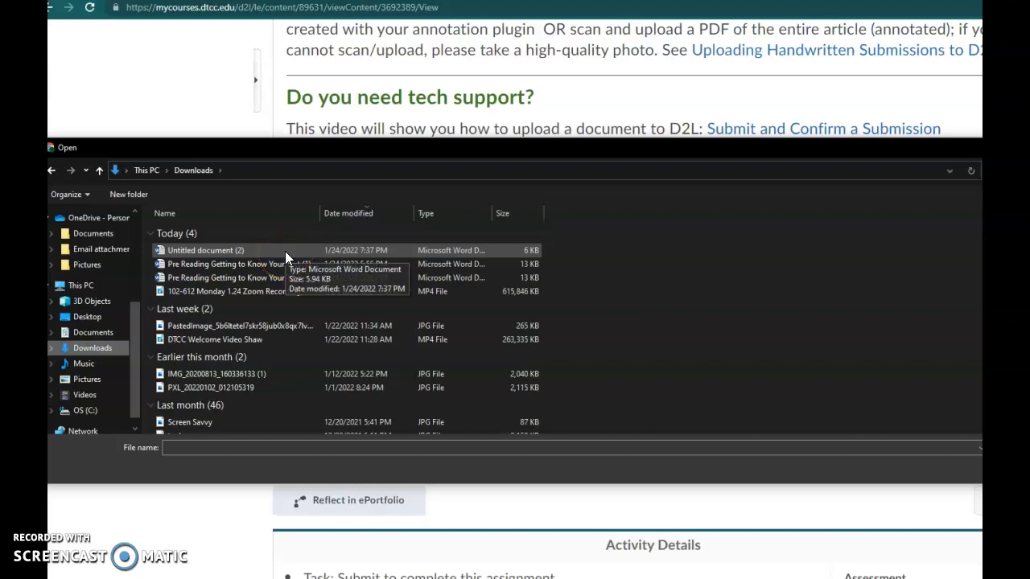
{"action": "left_click", "coordinate": [284, 252]}
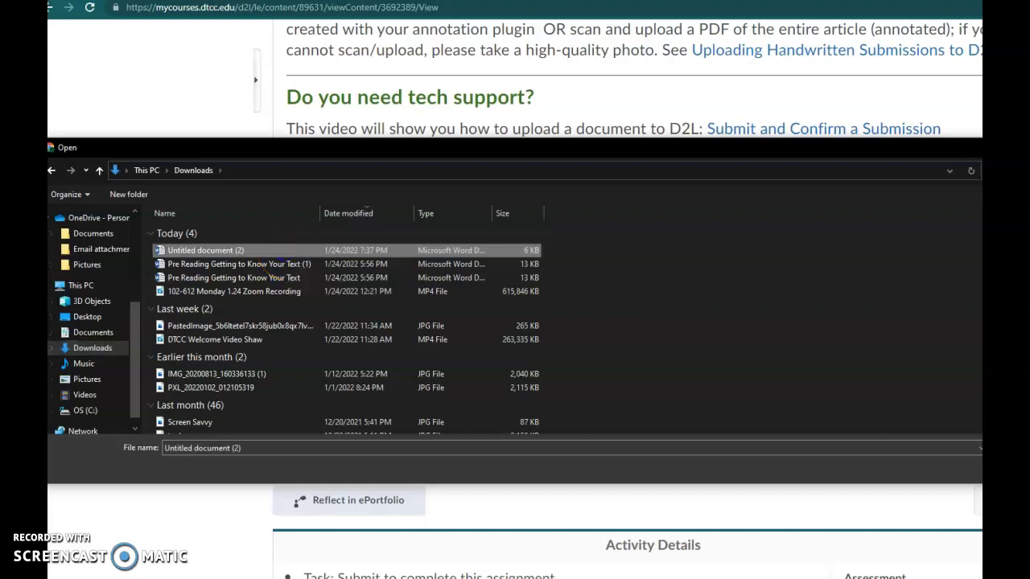
{"action": "key", "text": "Return"}
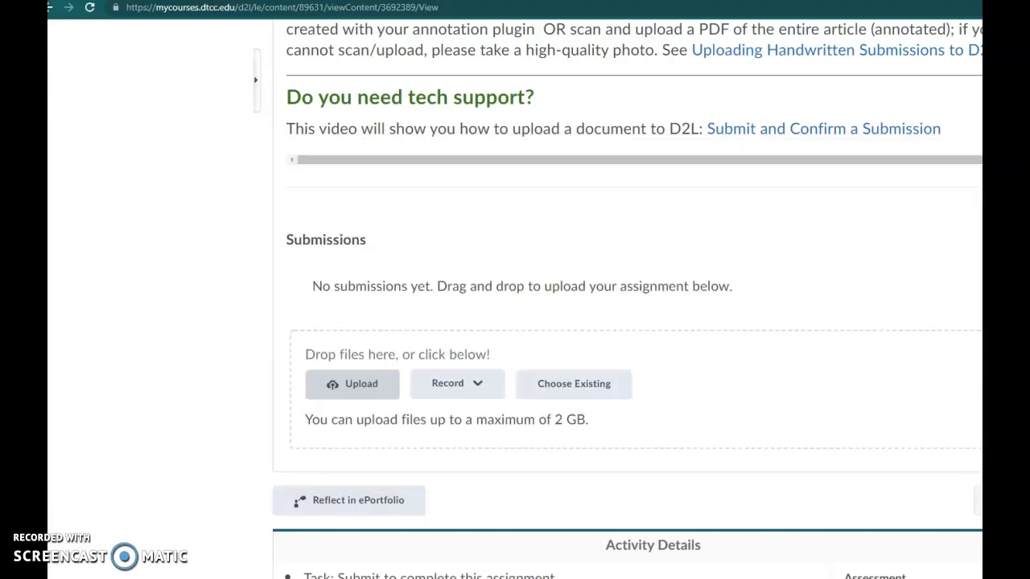
{"action": "scroll", "coordinate": [756, 375], "scroll_direction": "down", "scroll_amount": 1}
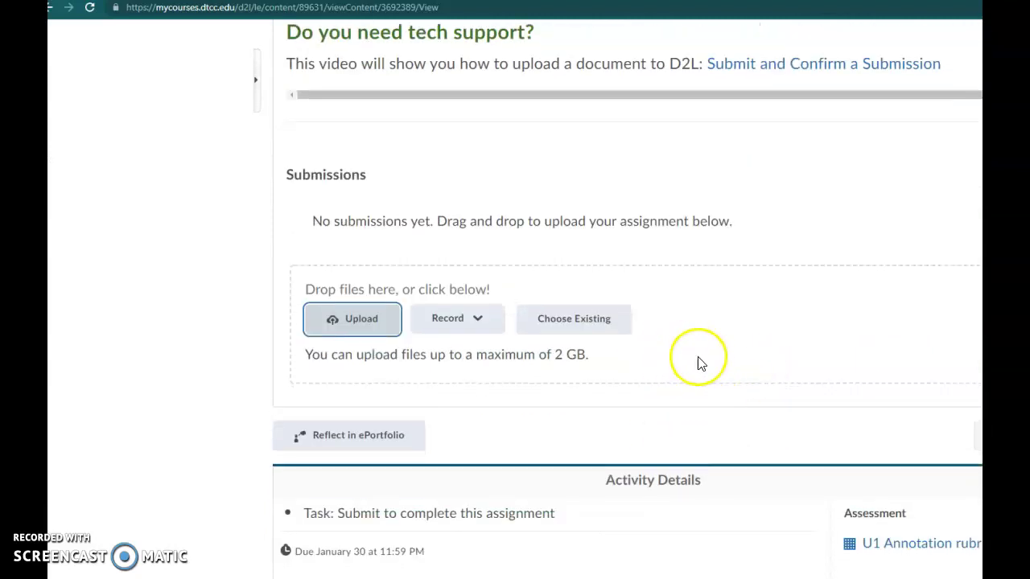
{"action": "scroll", "coordinate": [697, 362], "scroll_direction": "up", "scroll_amount": 1}
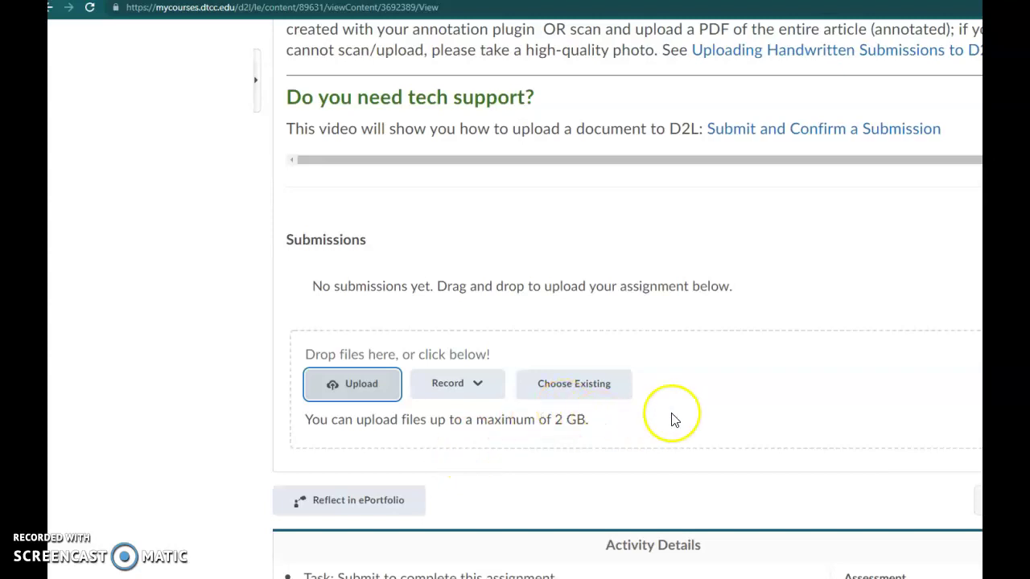
{"action": "scroll", "coordinate": [685, 416], "scroll_direction": "down", "scroll_amount": 1}
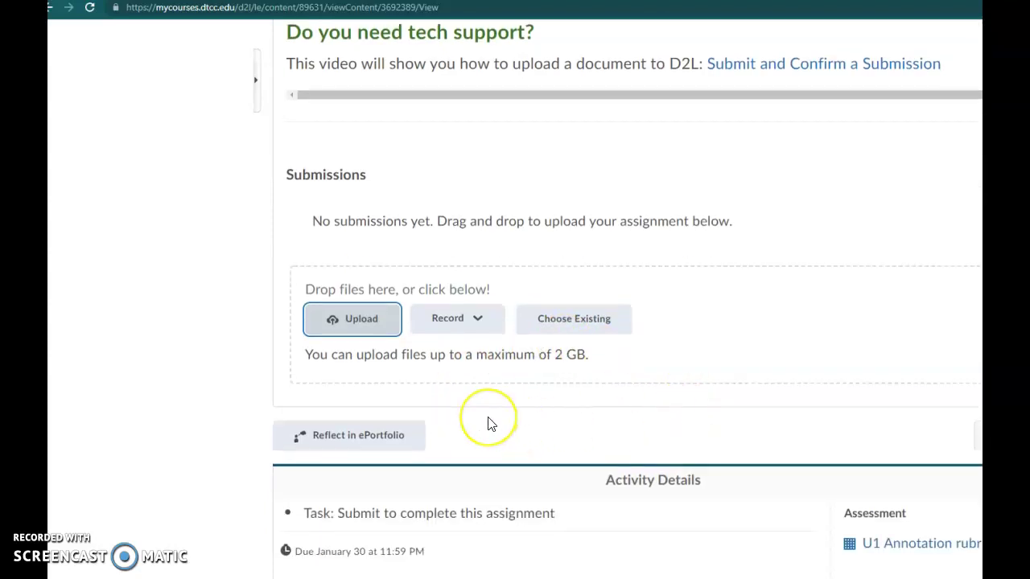
{"action": "scroll", "coordinate": [515, 348], "scroll_direction": "down", "scroll_amount": 1}
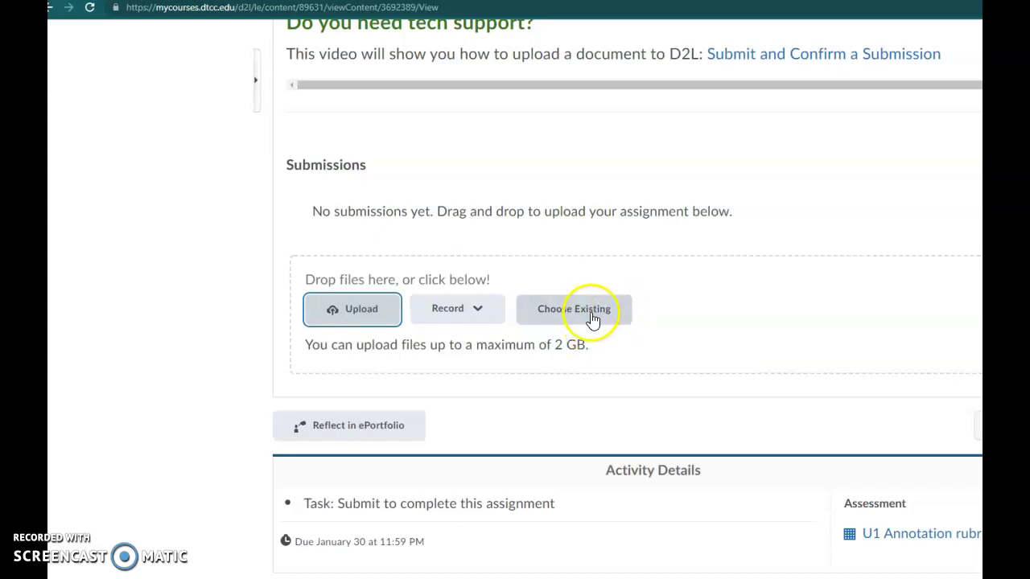
{"action": "left_click", "coordinate": [560, 312]}
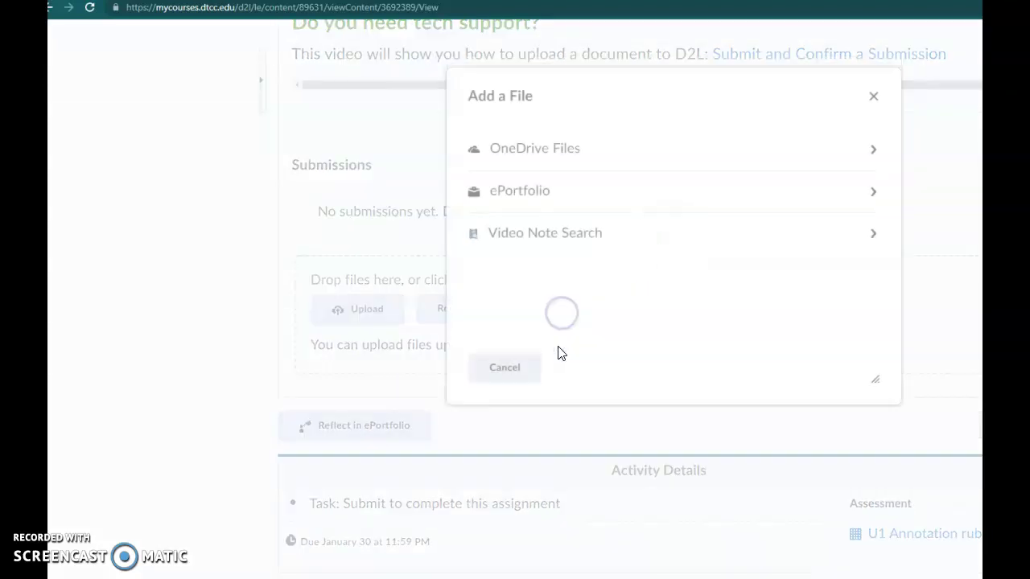
{"action": "left_click", "coordinate": [873, 97]}
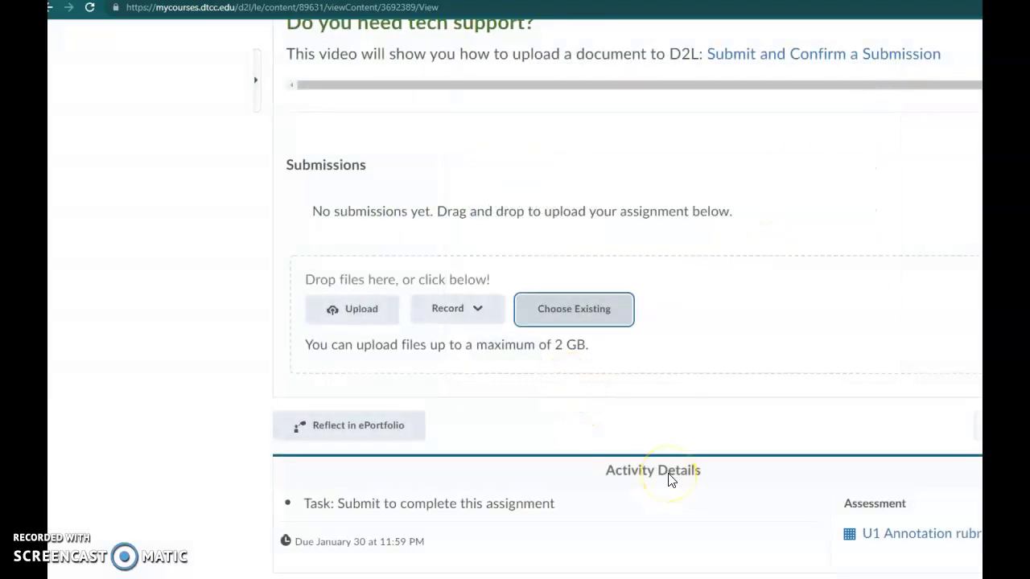